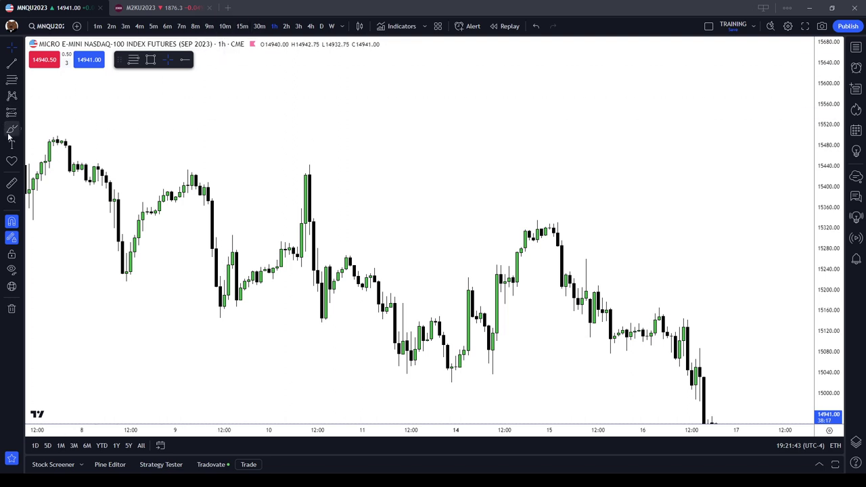
Draw a rectangle from the Aug 10 candle to Aug 15 and apply the FVG (1hr) template.
left_click(150, 59)
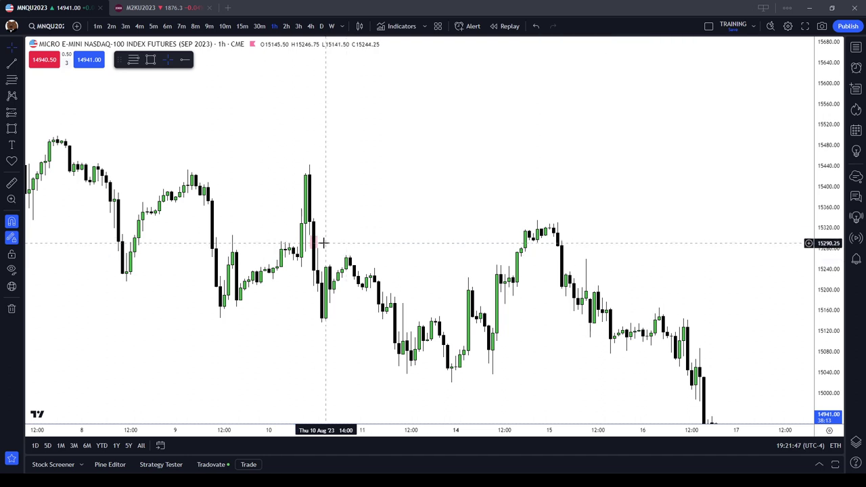
left_click(315, 244)
left_click(606, 235)
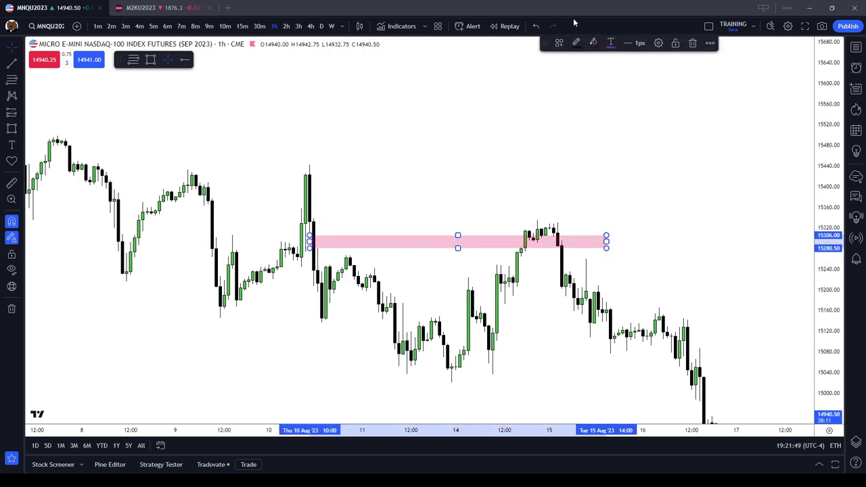
left_click(570, 46)
left_click(589, 100)
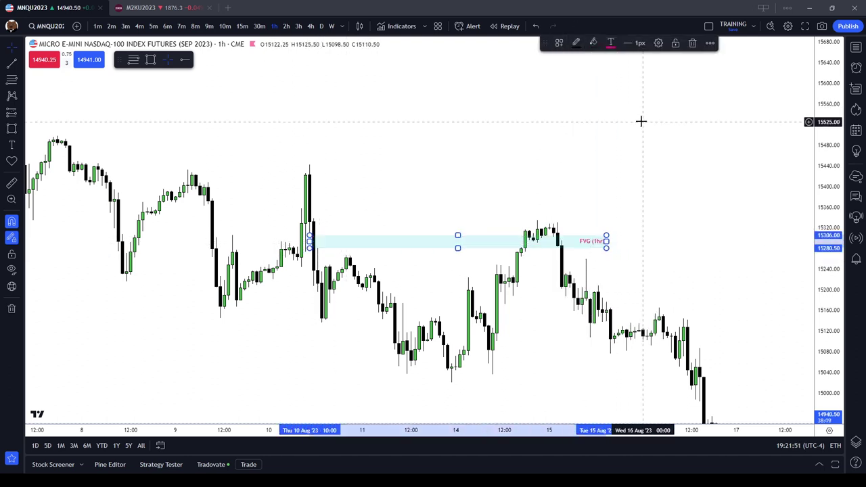
Set the FVG (1hr) label's text alignment to Center inside the zone.
left_click(610, 43)
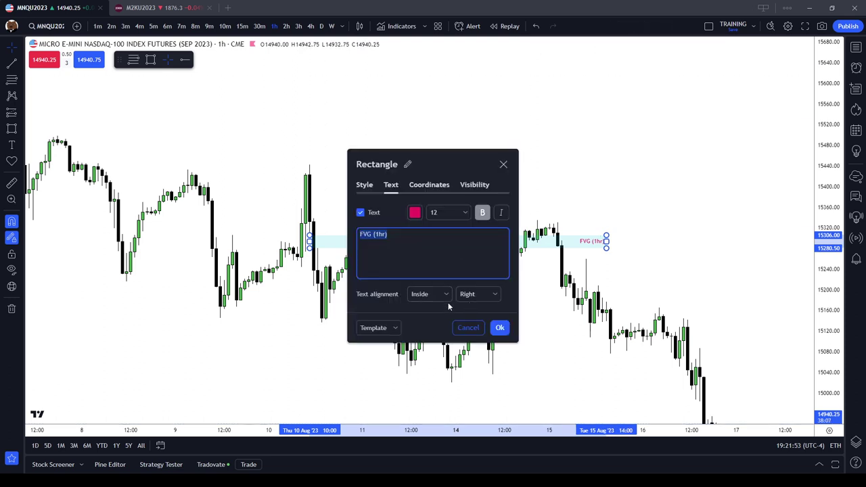
left_click(446, 295)
left_click(477, 294)
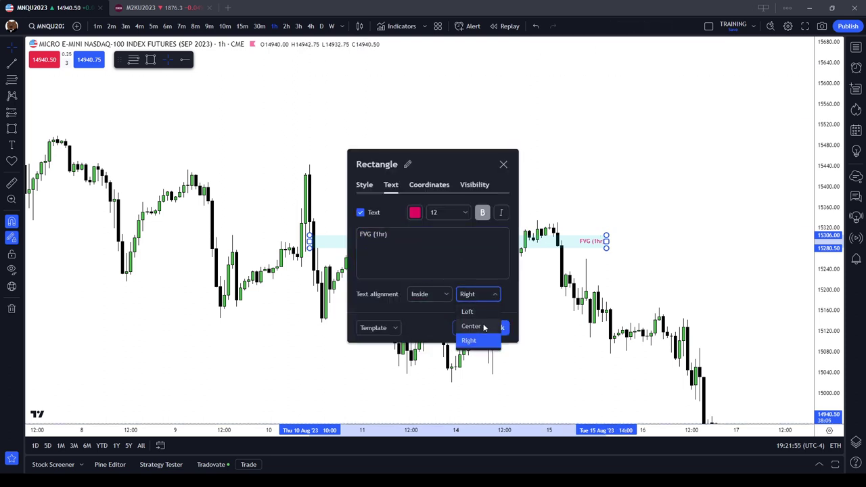
left_click(471, 324)
left_click(499, 328)
Nudge the FVG (1hr) rectangle's left edge slightly.
right_click(427, 175)
left_click(508, 249)
left_click(317, 241)
left_click_drag(317, 241, 297, 241)
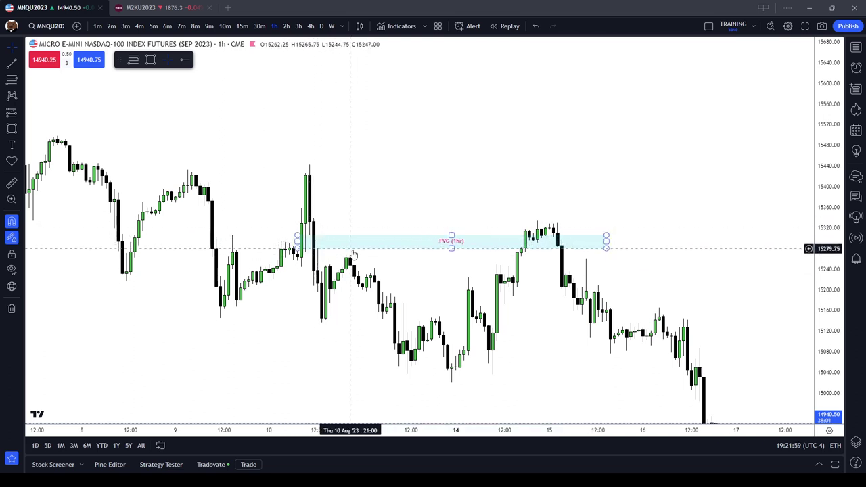
With the pink Brush, circle the Aug 10 candle at the zone and arc over the Aug 15 highs.
left_click(594, 118)
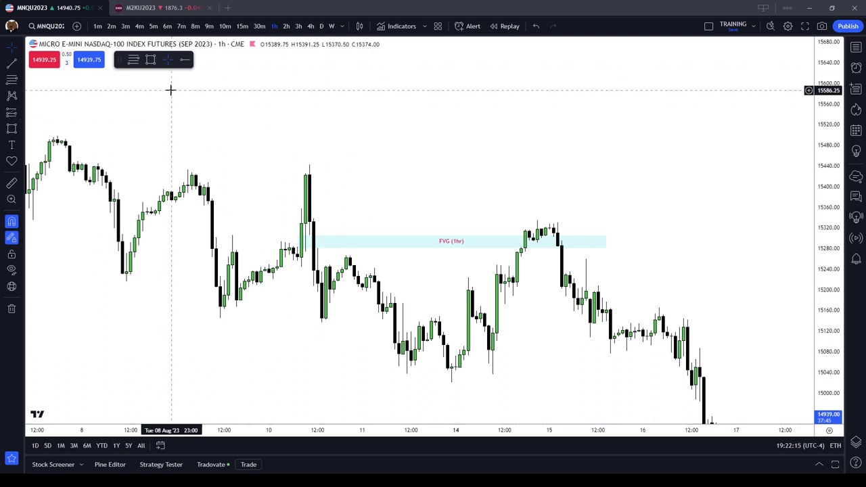
left_click(22, 133)
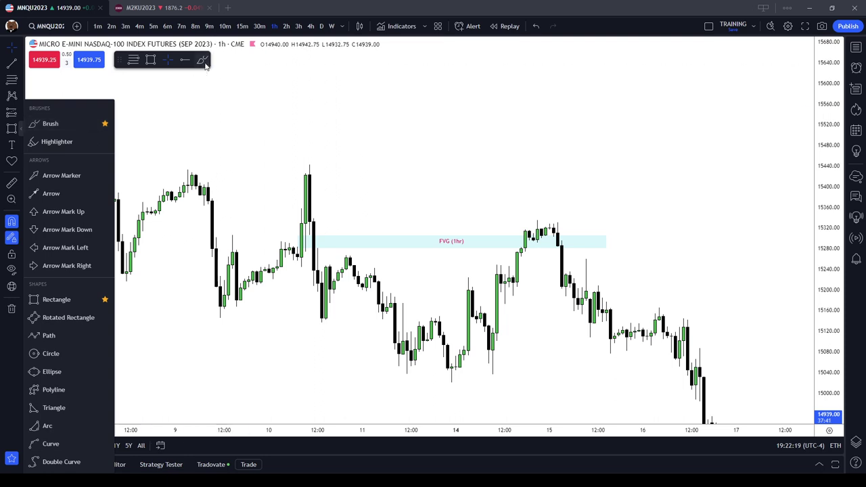
left_click(92, 129)
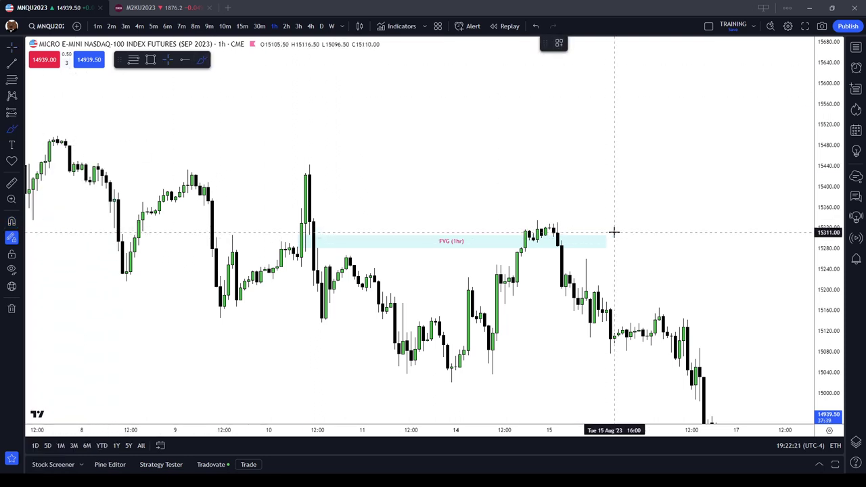
mouse_move(309, 236)
left_mouse_down()
mouse_move(319, 236)
mouse_move(313, 241)
mouse_move(322, 247)
left_mouse_up()
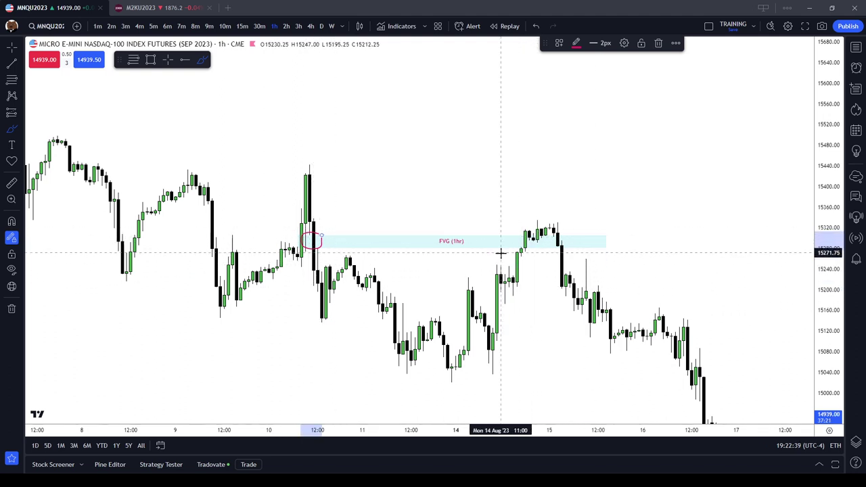
left_click_drag(506, 251, 520, 233)
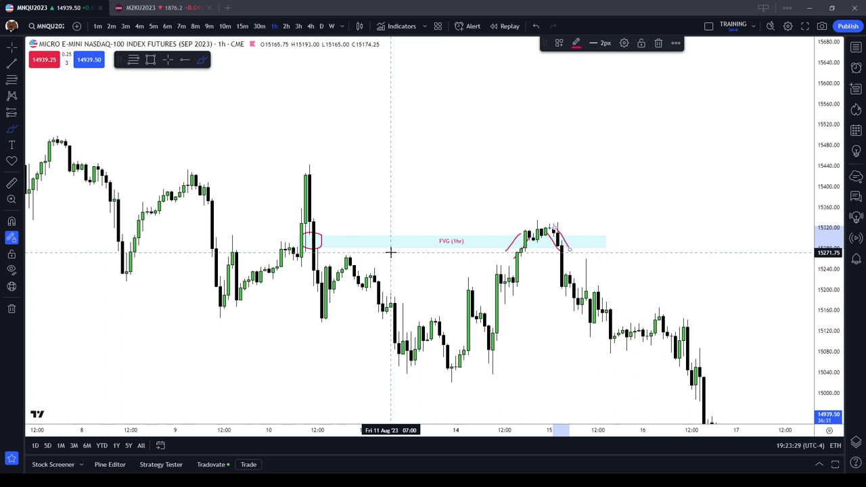
Remove all existing drawings from the chart.
right_click(386, 138)
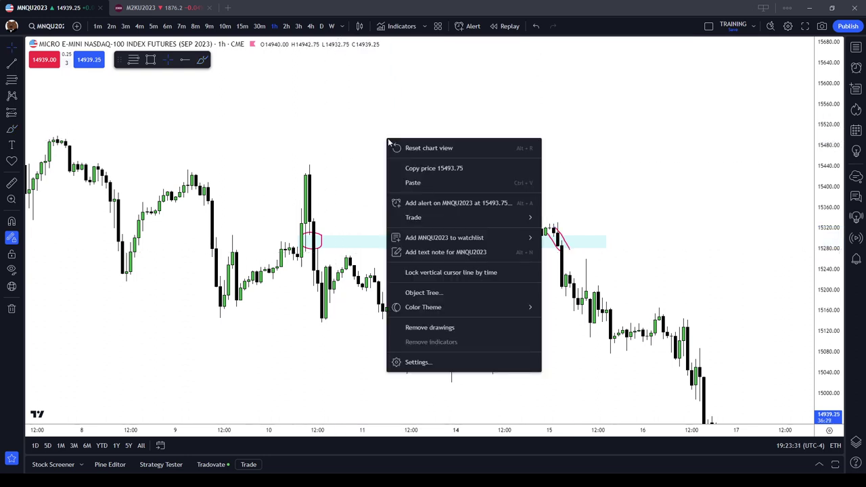
left_click(484, 327)
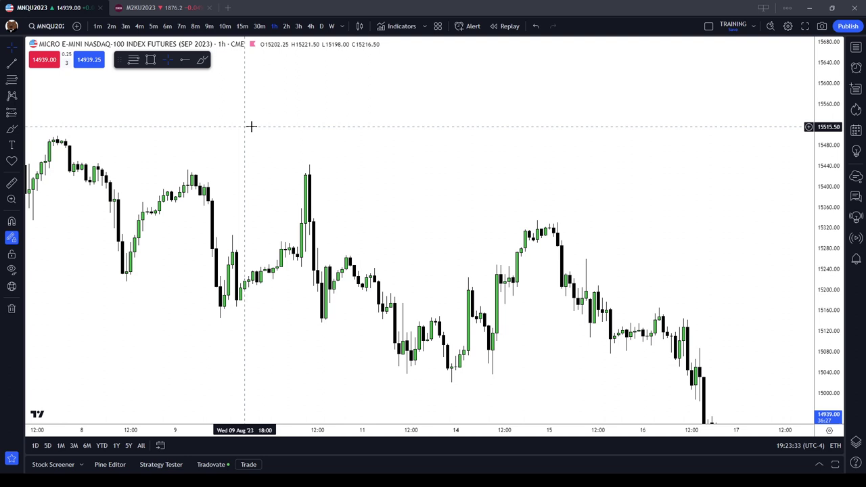
scroll(203, 203, "left", 2)
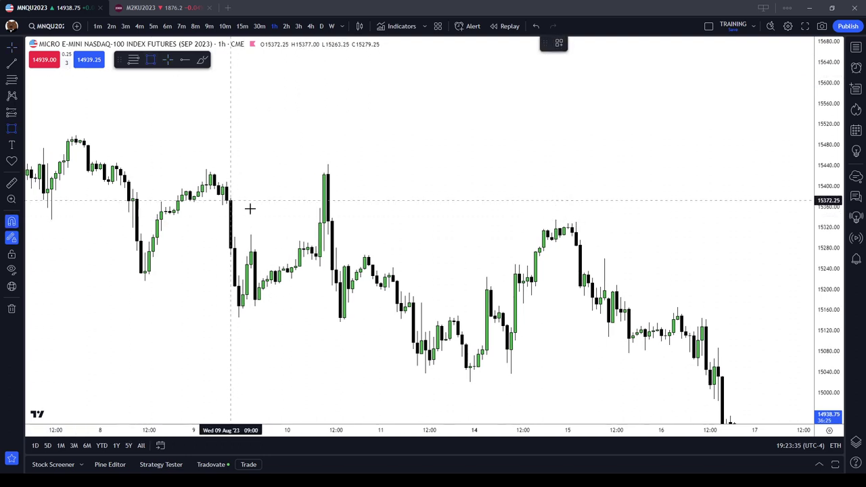
Draw a new zone spanning the Aug 9 drop past the Aug 10 spike, styled FVG (1hr).
mouse_move(230, 203)
left_mouse_down()
mouse_move(238, 228)
mouse_move(424, 218)
left_mouse_up()
key("Escape")
left_click(558, 43)
left_click(581, 96)
scroll(487, 159, "left", 6)
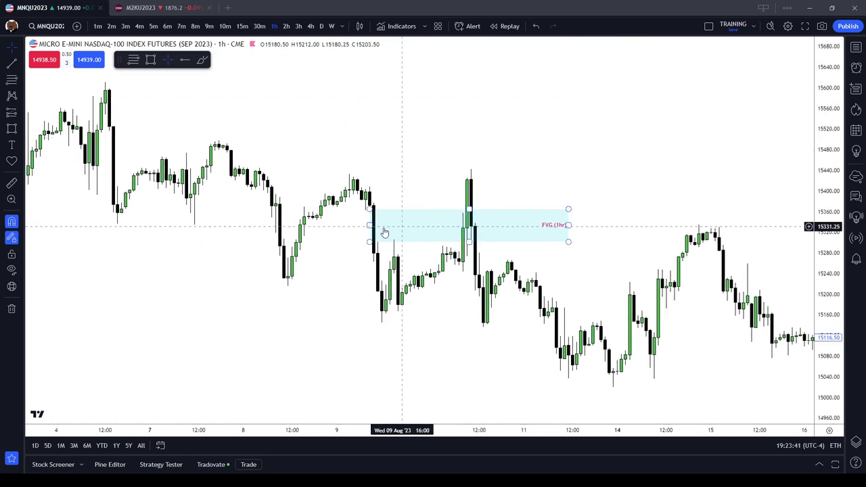
Turn off magnet snapping and brush a pink stroke tracing the Aug 10 candle into the zone.
left_click(425, 173)
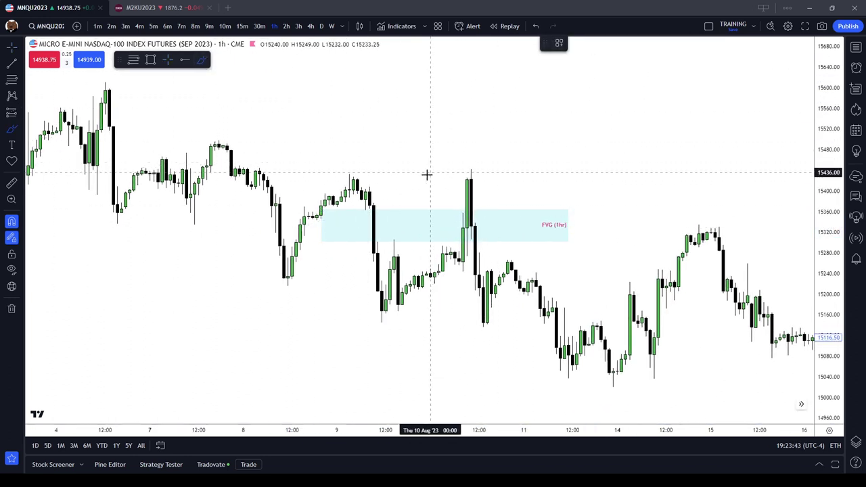
left_click(12, 221)
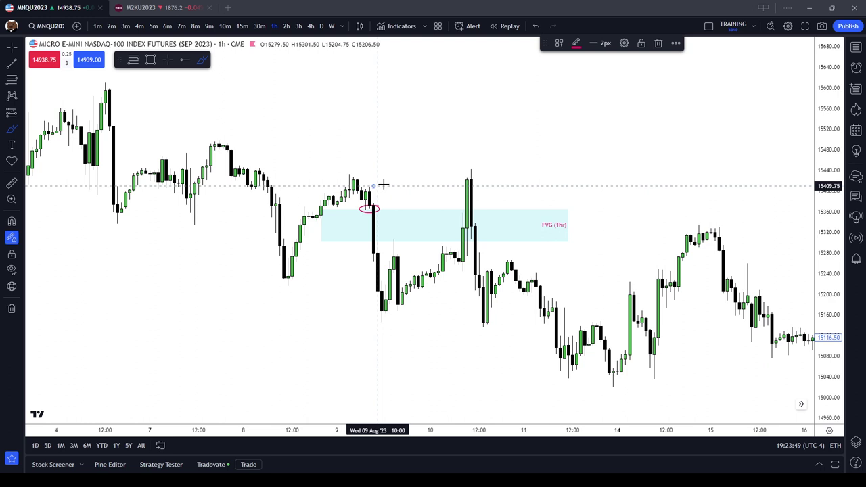
left_click(463, 209)
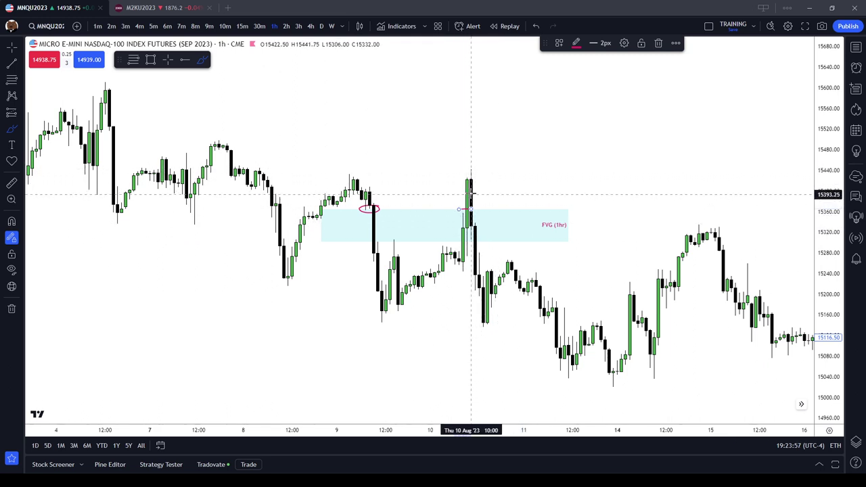
mouse_move(474, 227)
left_mouse_down()
mouse_move(475, 261)
mouse_move(473, 226)
mouse_move(486, 254)
left_mouse_up()
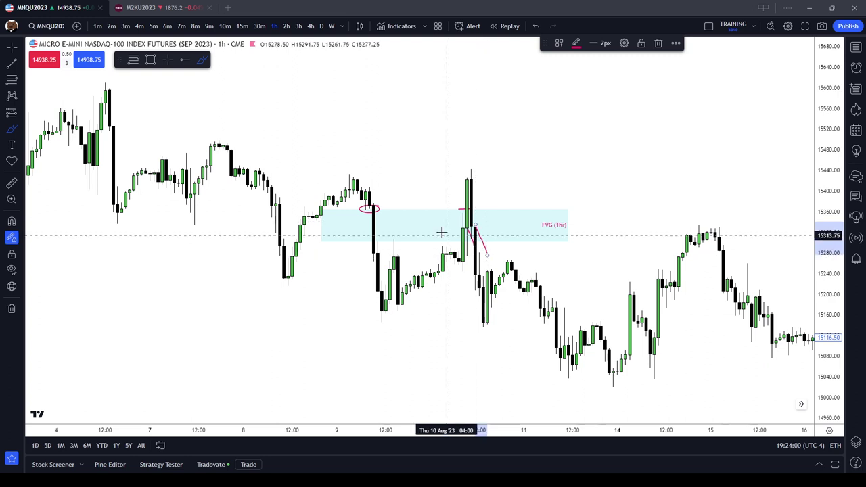
left_click(378, 241)
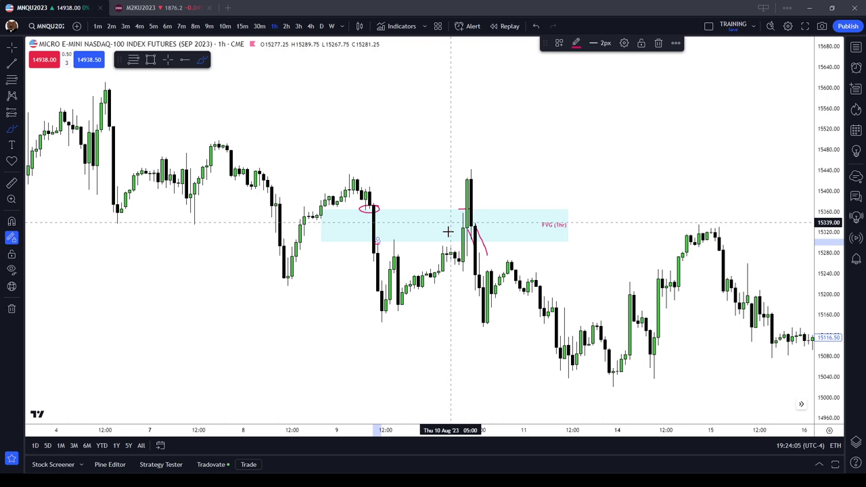
Remove every drawing from the chart and pan to the most recent bars.
right_click(572, 158)
left_click(645, 342)
left_click_drag(697, 347, 587, 293)
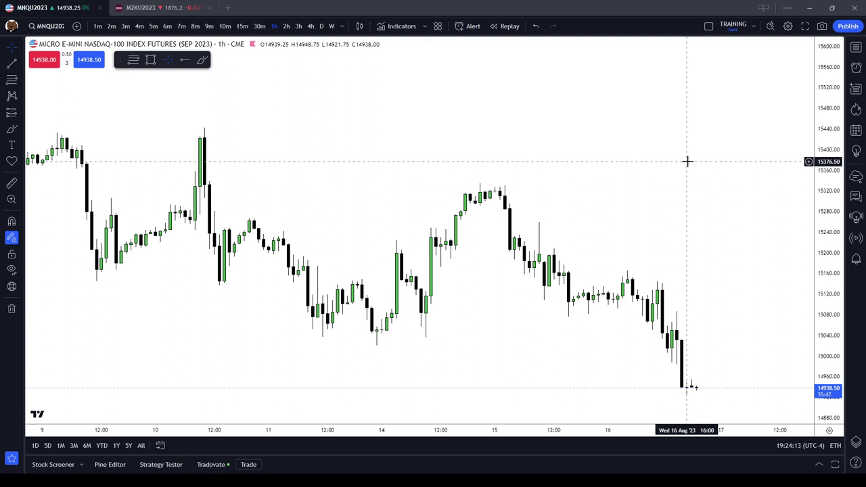
With magnet on, draw a rectangle over 15126.00–15195.25 and apply the FVG (1hr) template.
left_click(150, 59)
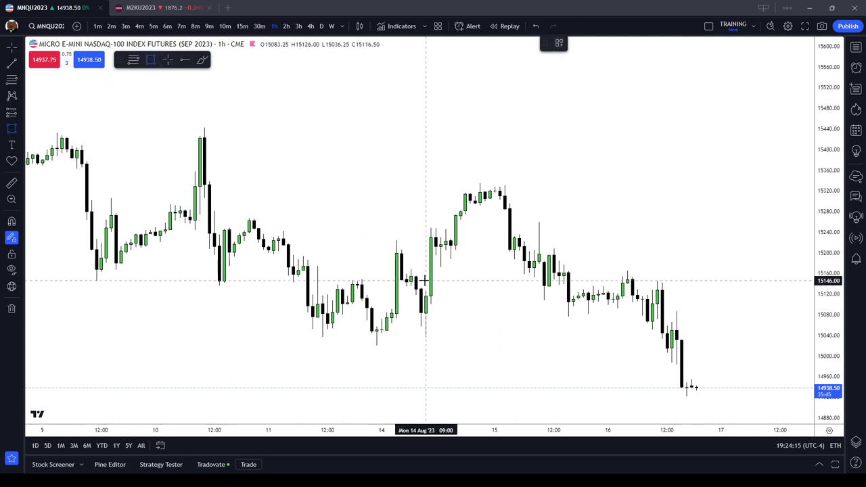
left_click(11, 221)
mouse_move(424, 291)
left_mouse_down()
mouse_move(438, 256)
mouse_move(602, 274)
left_mouse_up()
key("Delete")
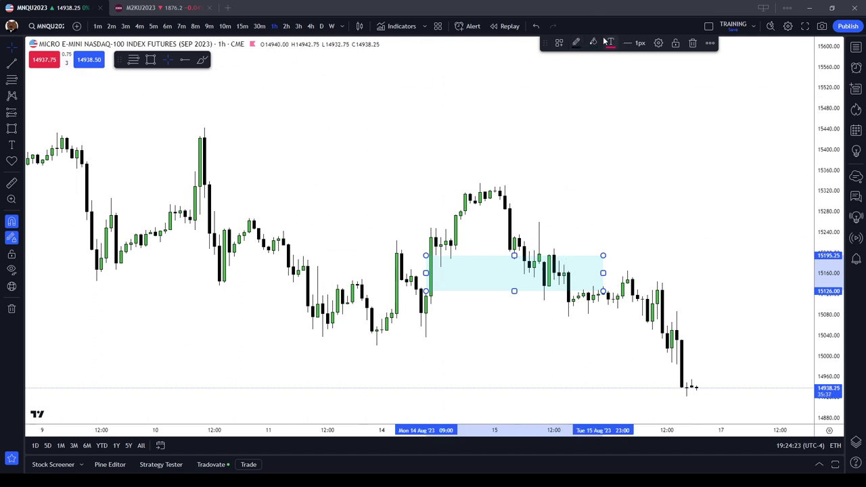
left_click(560, 43)
left_click(577, 93)
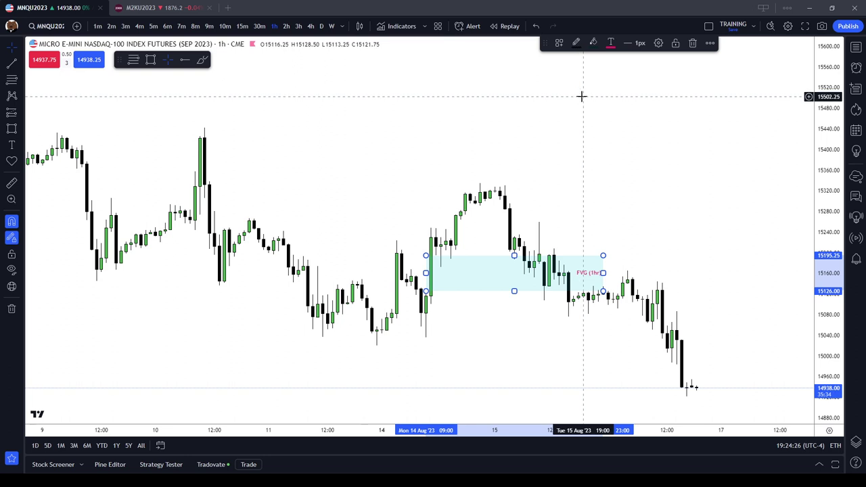
Set the FVG (1hr) label alignment to Inside and Center.
left_click(610, 43)
left_click(439, 294)
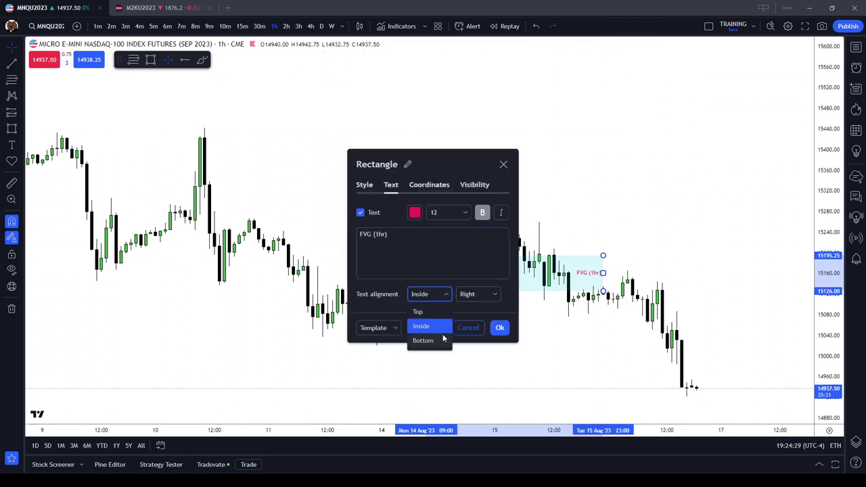
left_click(478, 294)
left_click(469, 325)
left_click(499, 327)
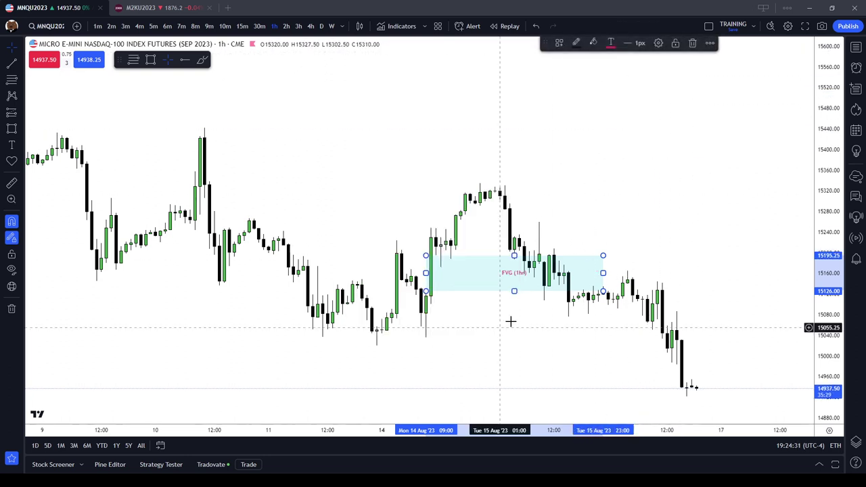
left_click(202, 60)
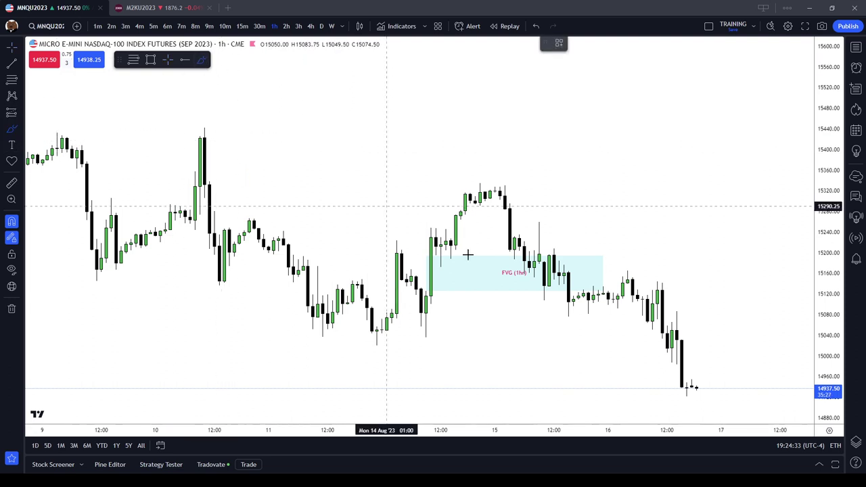
Brush pink marks at the Aug 14 entry wick and a curve showing the Aug 15 drop below the box.
mouse_move(440, 254)
left_mouse_down()
mouse_move(426, 252)
mouse_move(419, 292)
mouse_move(442, 282)
mouse_move(441, 256)
left_mouse_up()
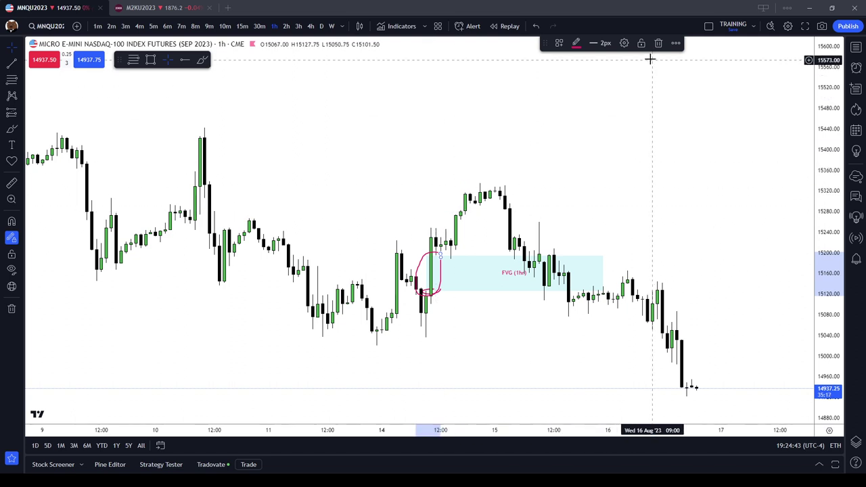
left_click(658, 42)
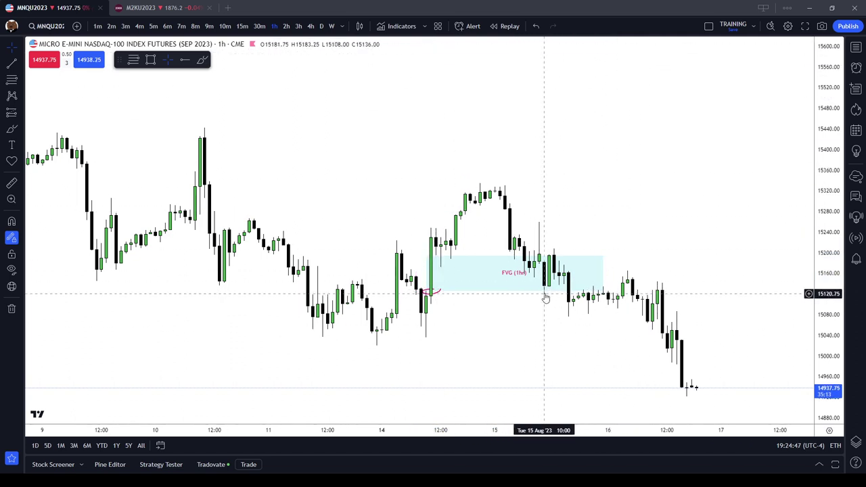
left_click(201, 60)
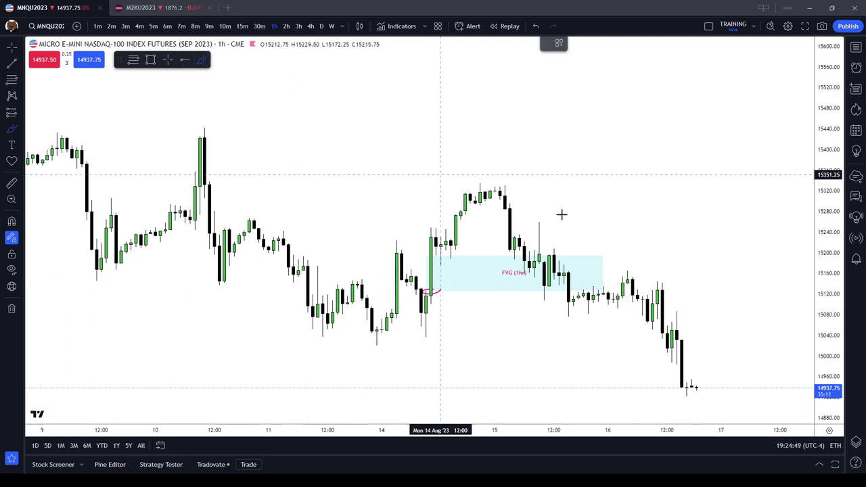
left_click_drag(558, 258, 558, 254)
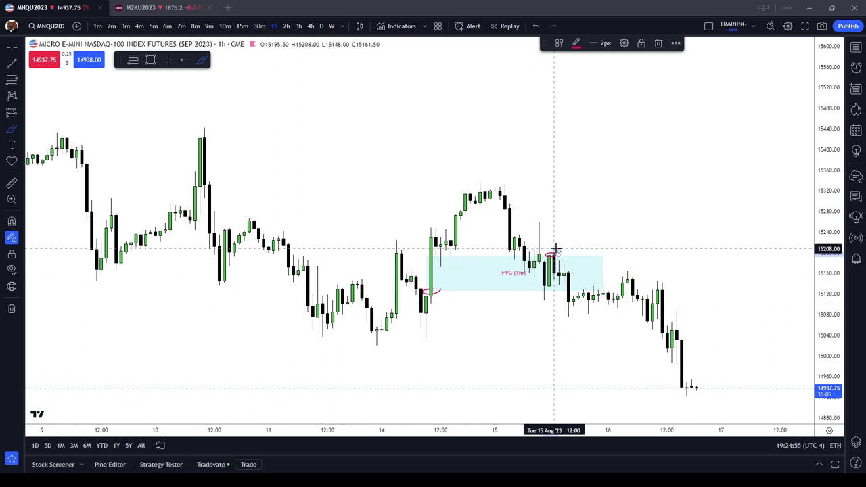
left_click_drag(555, 250, 578, 304)
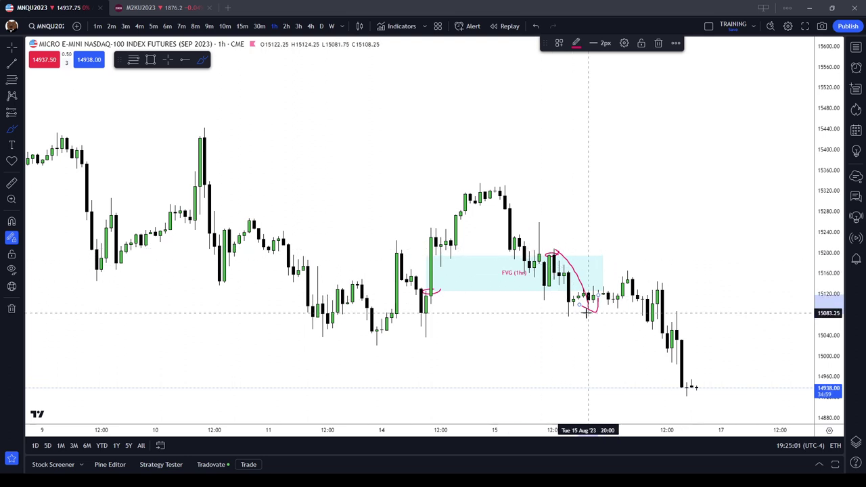
Extend the FVG box's right edge out to Aug 16.
left_click_drag(617, 266, 638, 271)
left_click(545, 273)
left_click(548, 257)
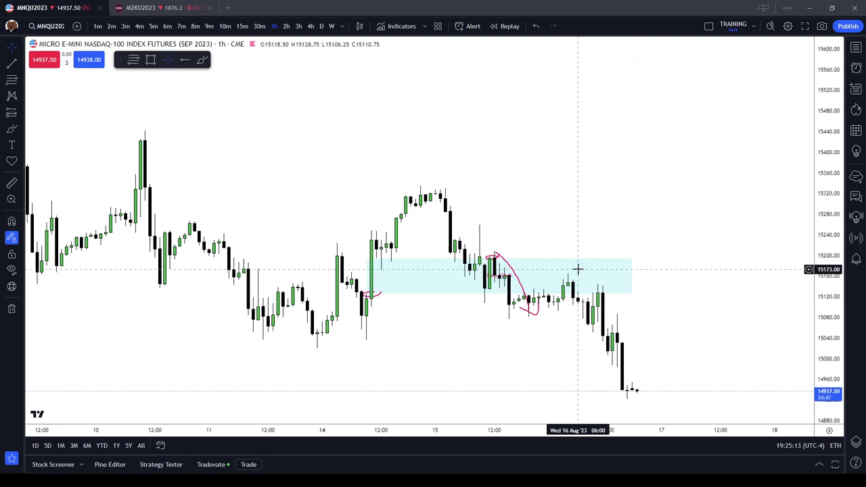
left_click_drag(520, 219, 599, 219)
scroll(477, 214, "down", 3)
mouse_move(471, 212)
left_mouse_down()
mouse_move(608, 251)
mouse_move(559, 253)
left_mouse_up()
left_click_drag(705, 290, 595, 291)
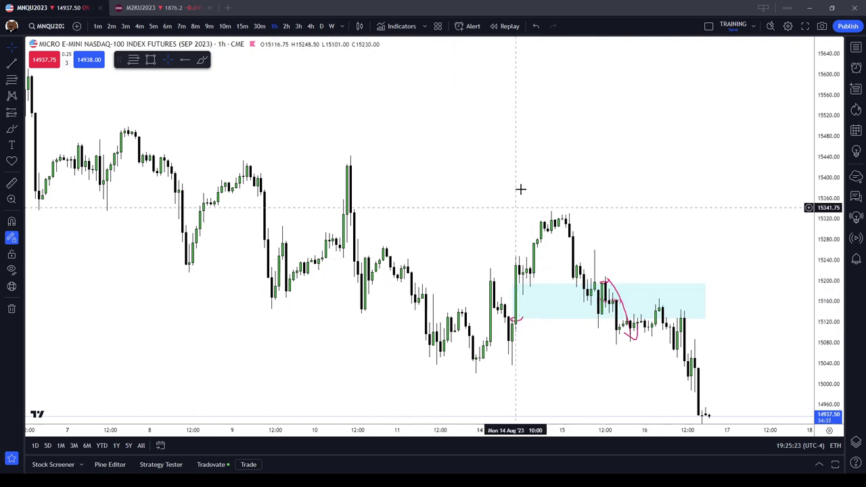
left_click(592, 304)
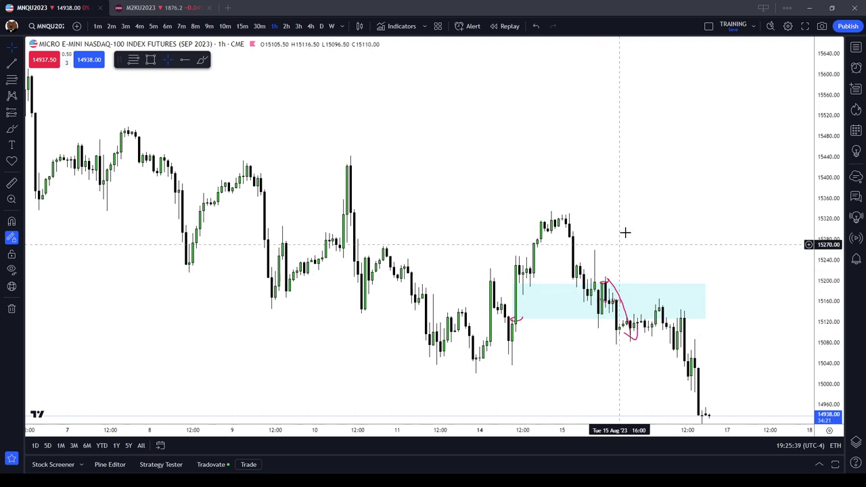
scroll(625, 232, "right", 3)
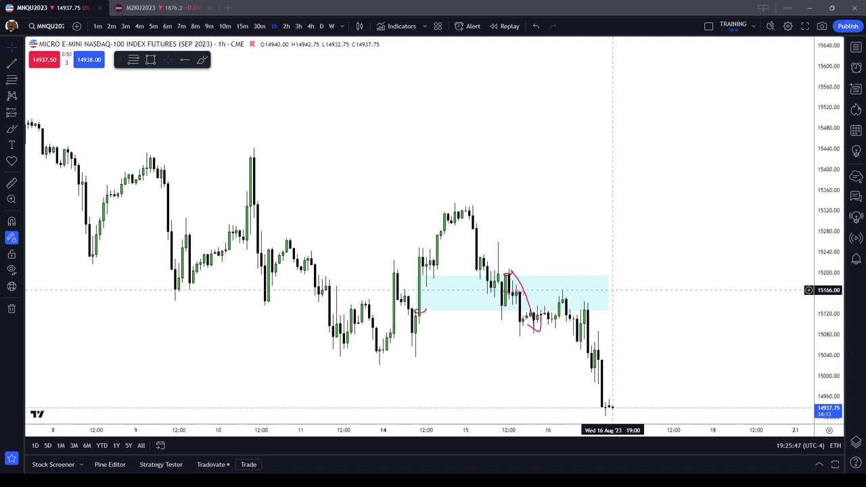
scroll(640, 257, "left", 1)
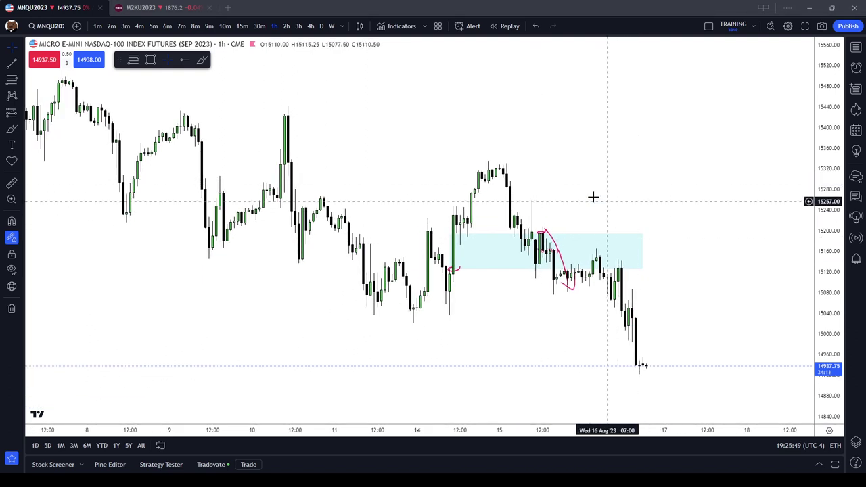